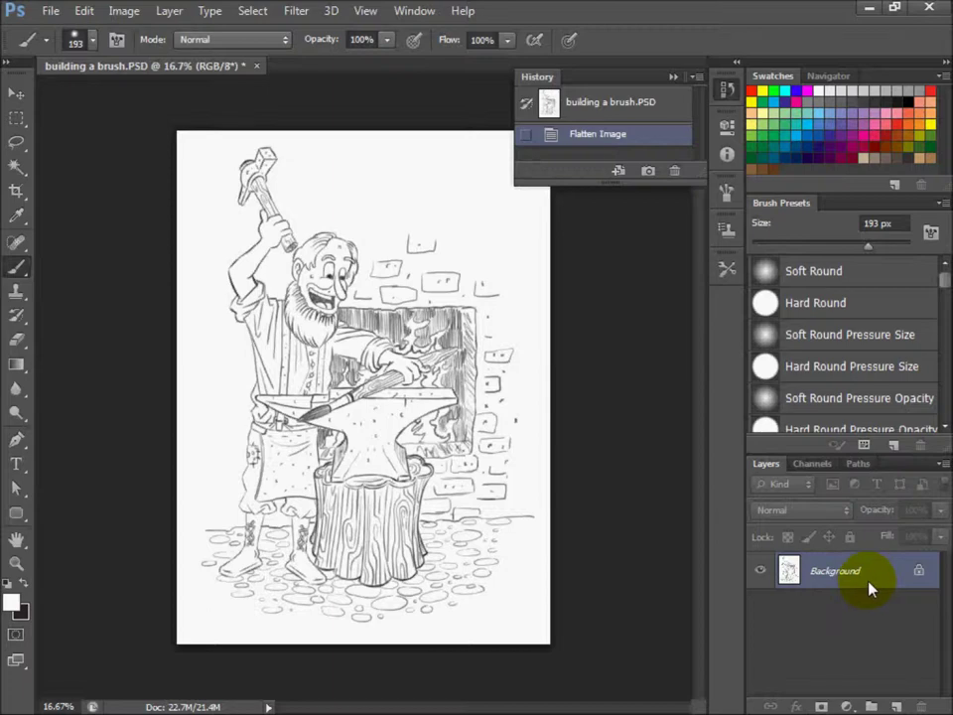
Convert the Background into Layer 0 and add an empty Layer 1 above it.
double_click(869, 587)
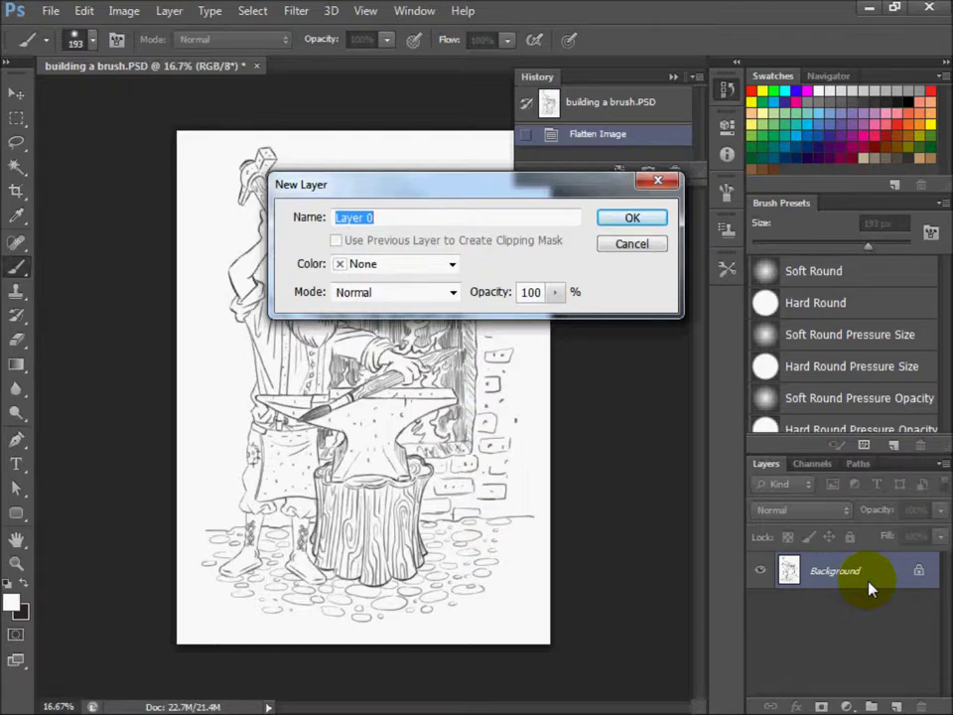
click(632, 218)
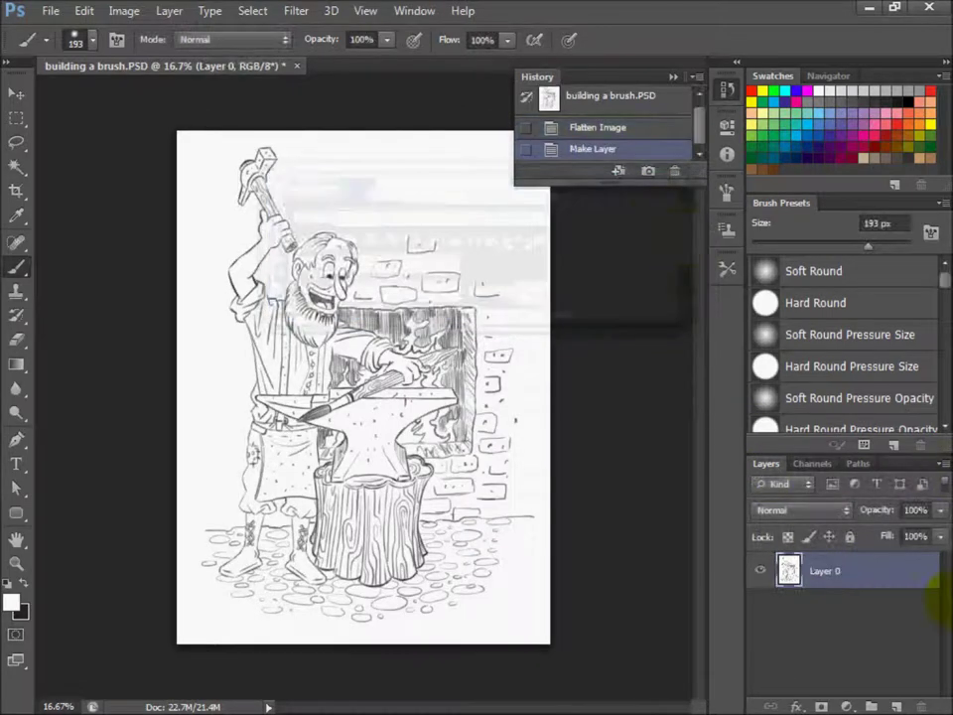
click(896, 707)
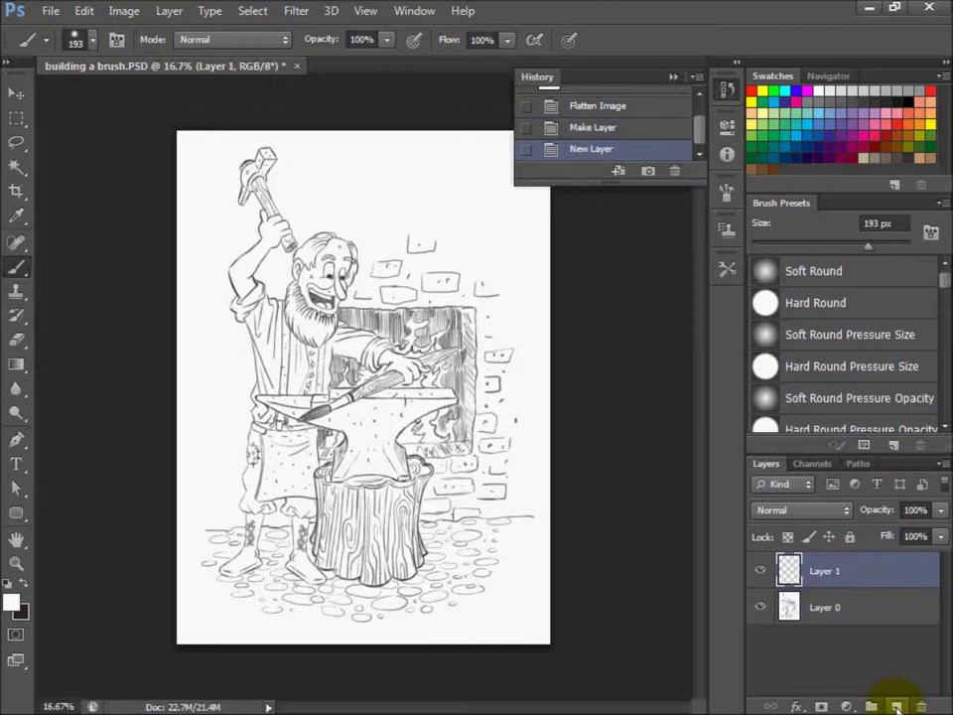
Select the entire sketch on Layer 0, clear the selection, and show the Channels panel.
click(856, 621)
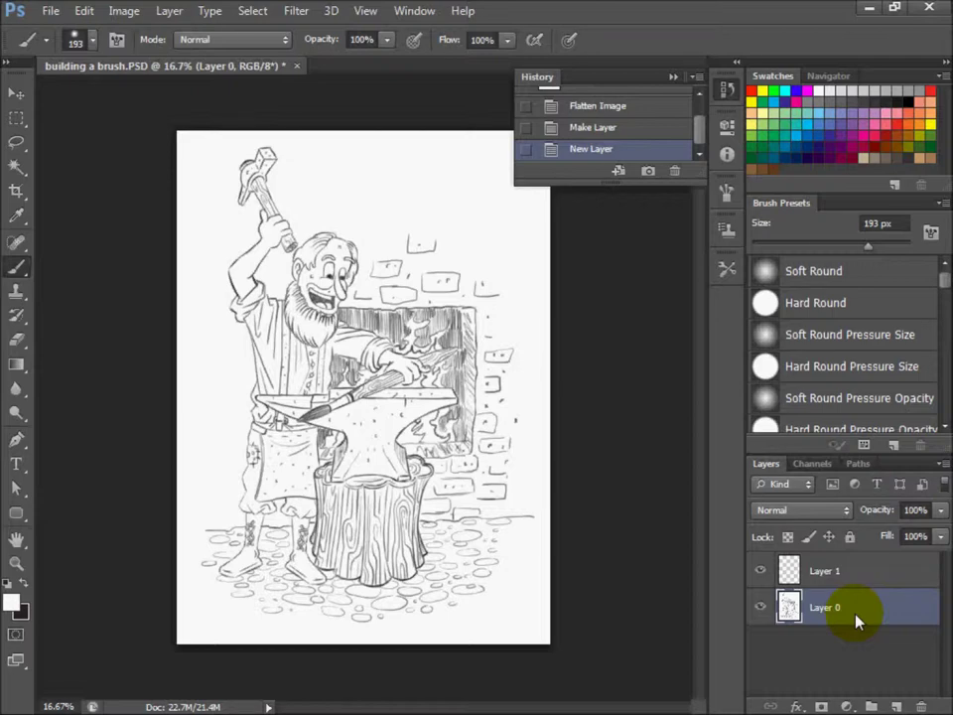
key(ctrl+a)
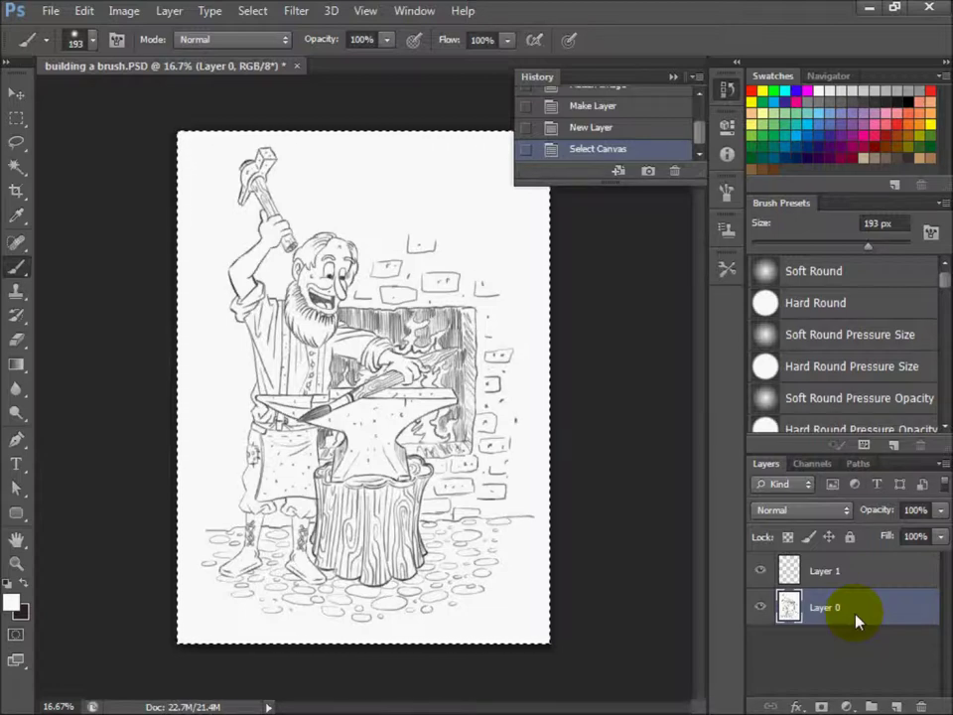
key(ctrl+d)
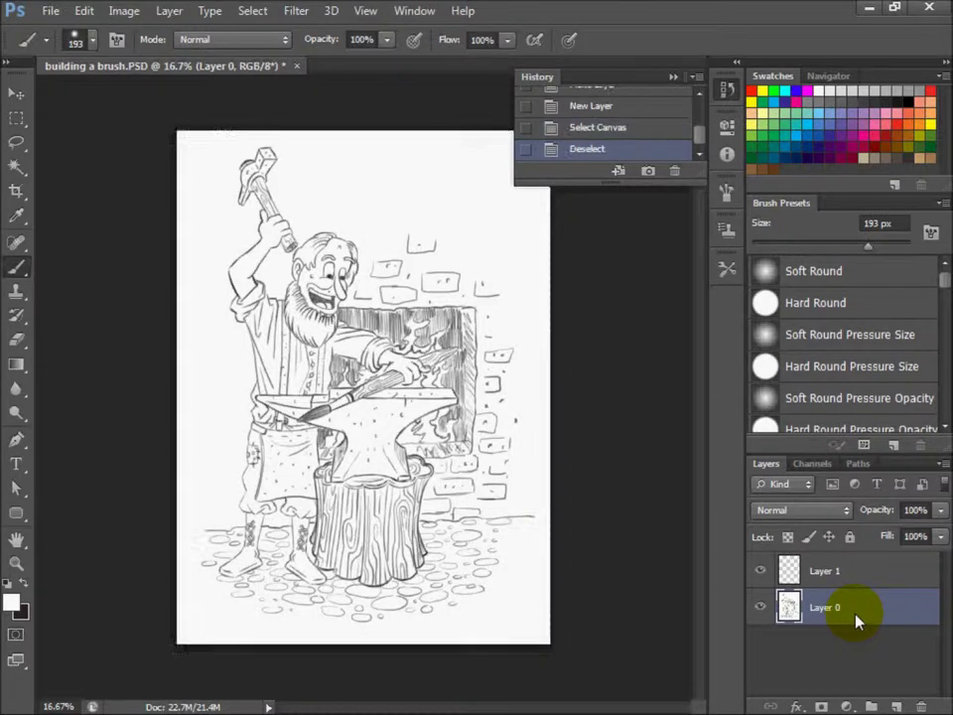
click(804, 464)
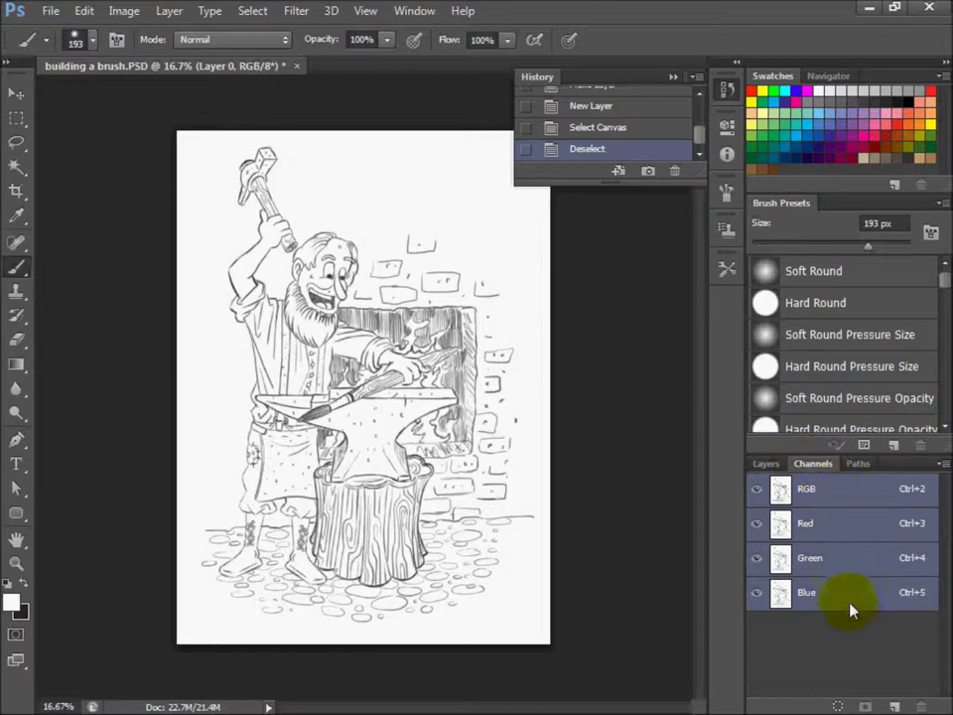
Paste the sketch into a new Alpha 1 channel, deselect, and return to the RGB composite.
click(897, 706)
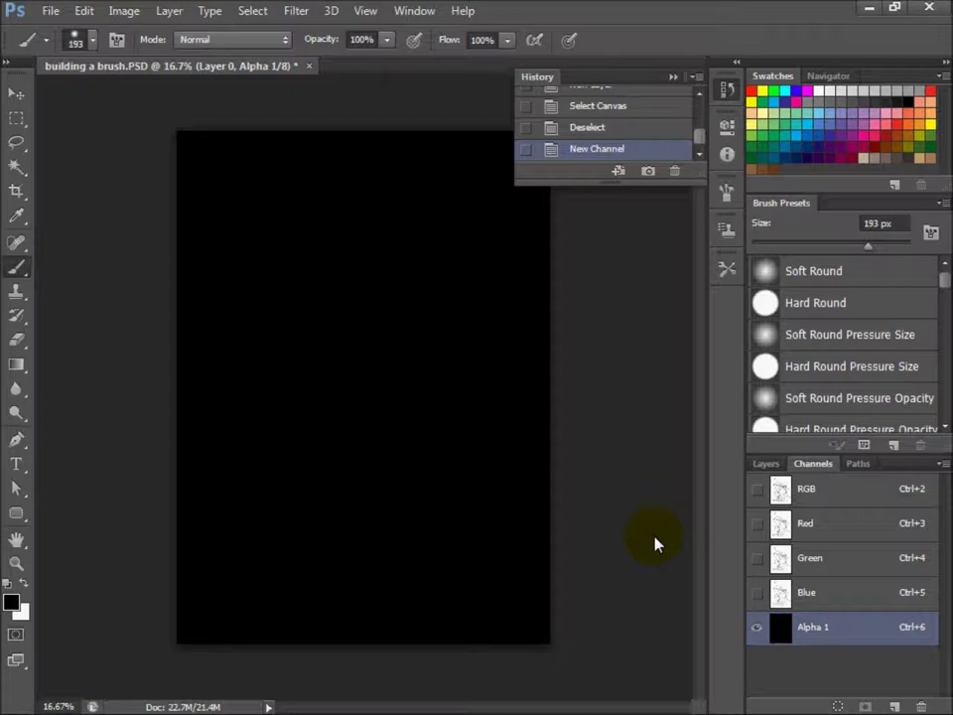
key(ctrl+v)
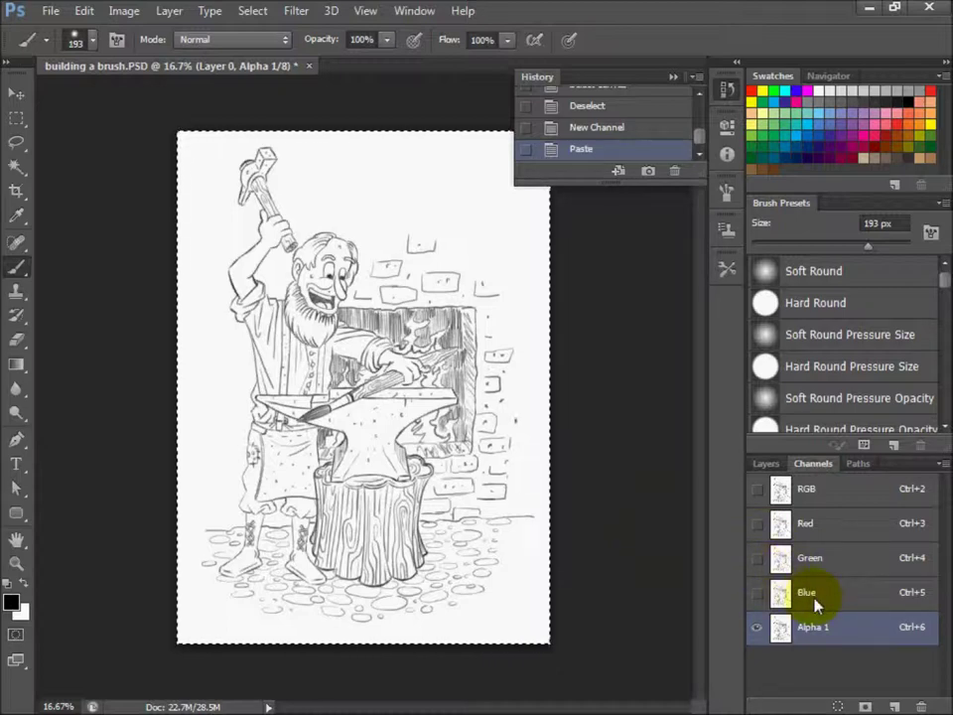
key(ctrl+d)
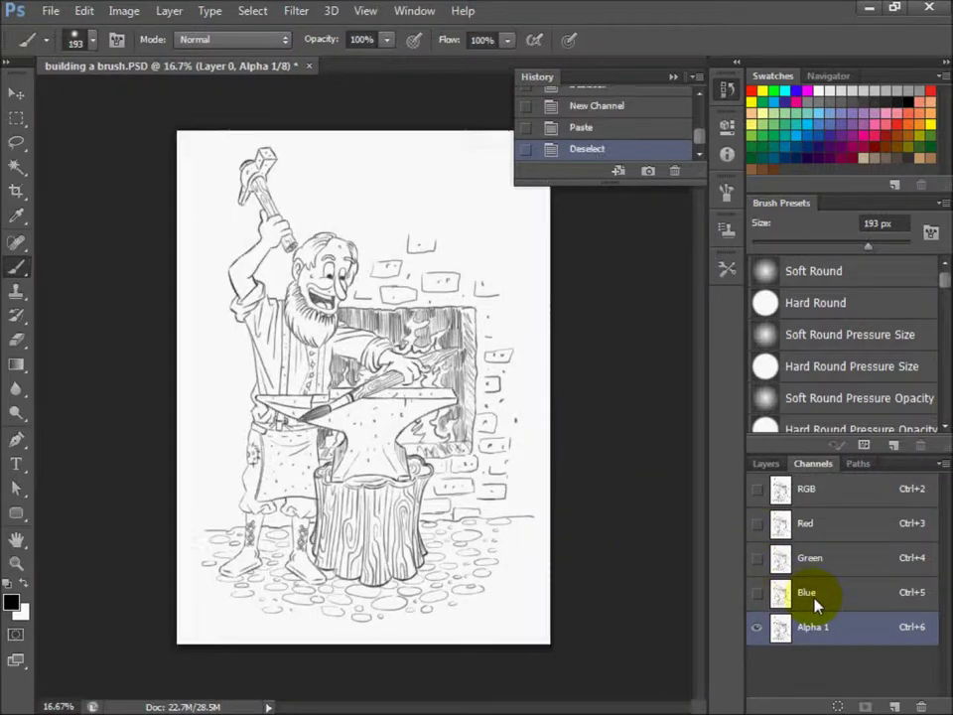
click(839, 498)
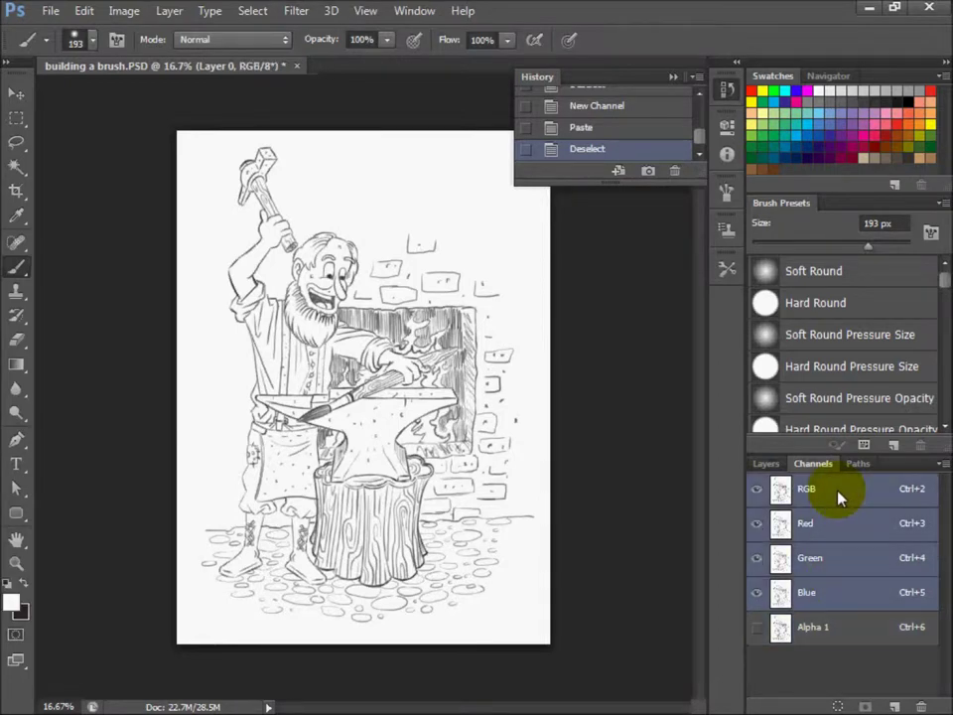
Delete Layer 0 and confirm white as the foreground colour.
click(771, 467)
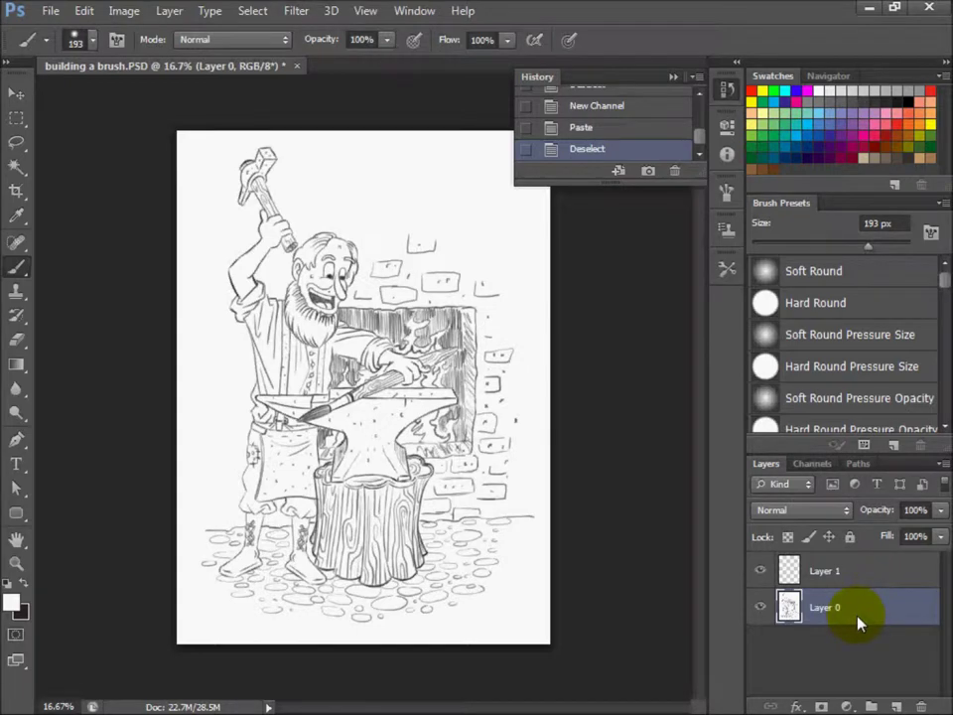
click(924, 705)
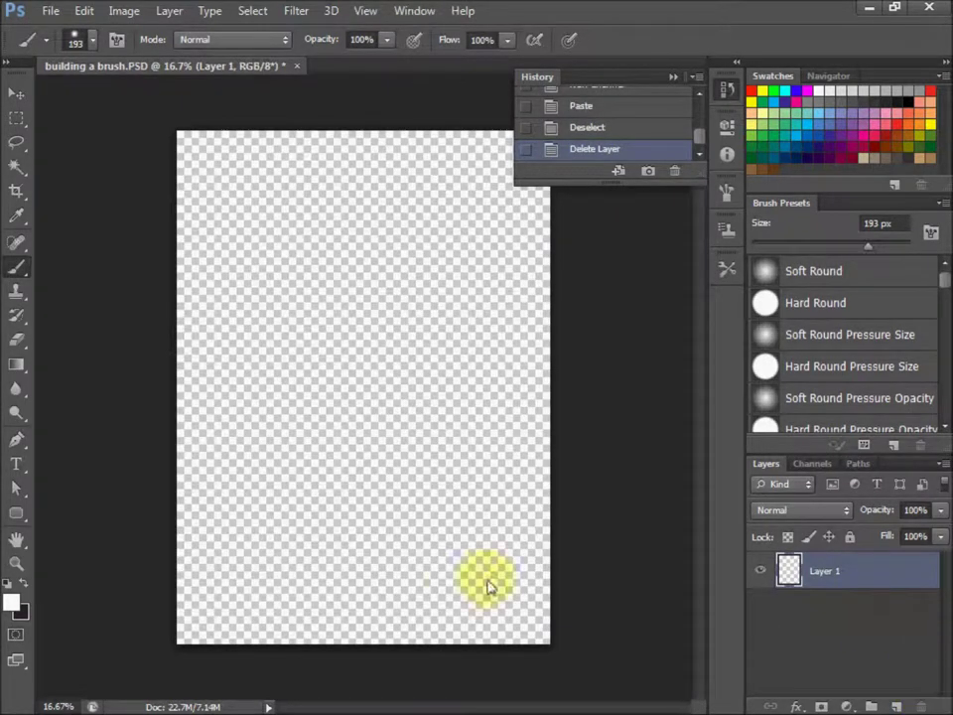
click(10, 599)
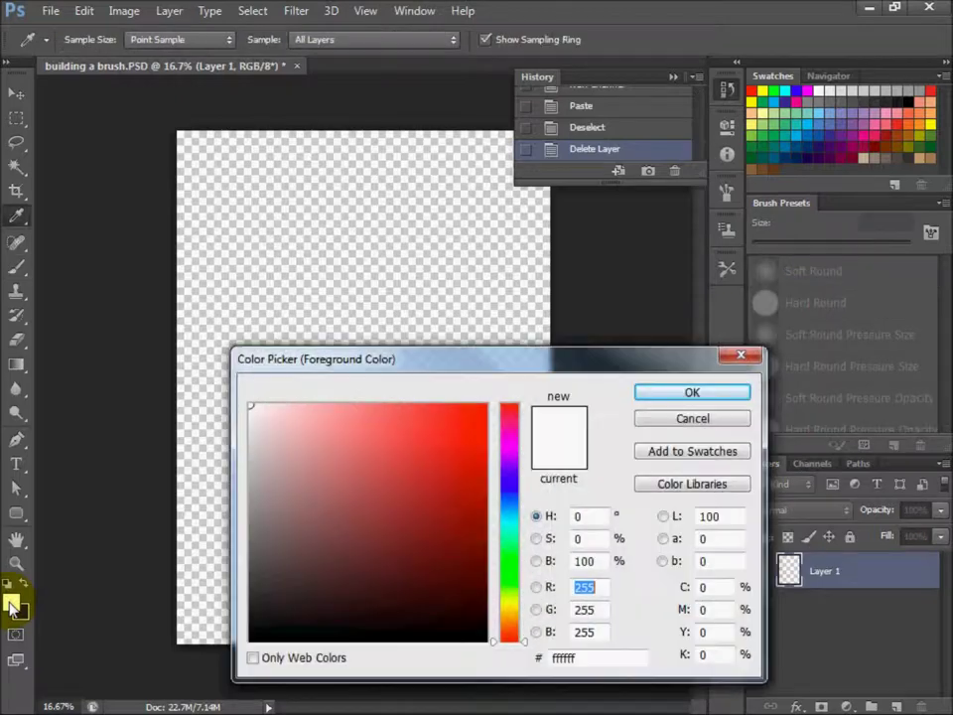
click(712, 395)
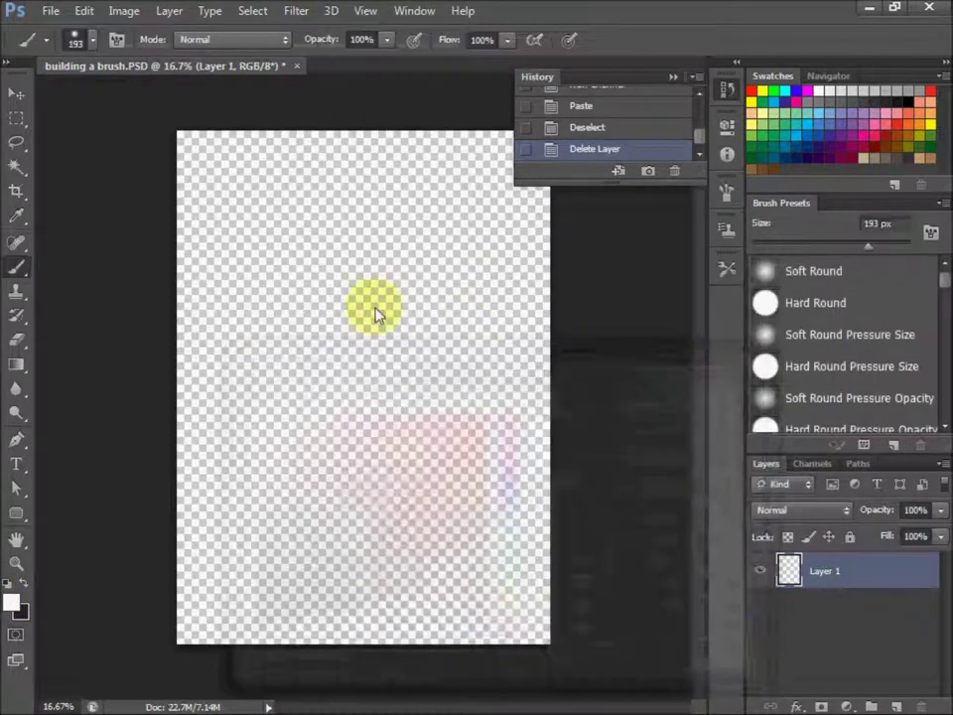
Fill Layer 1 with the white foreground colour using Edit > Fill.
click(87, 12)
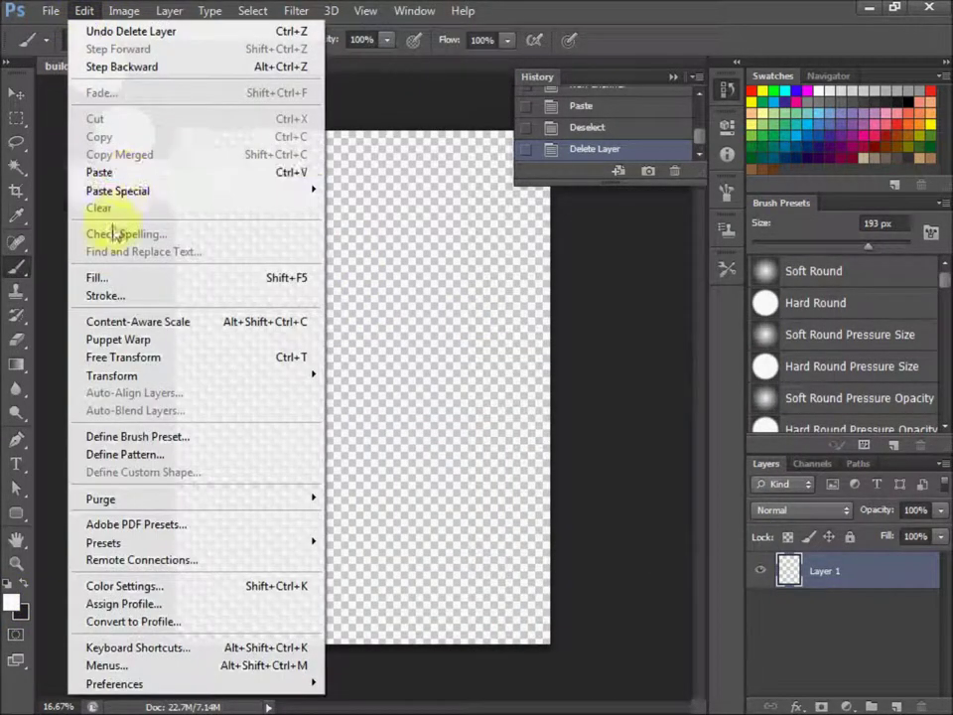
click(119, 280)
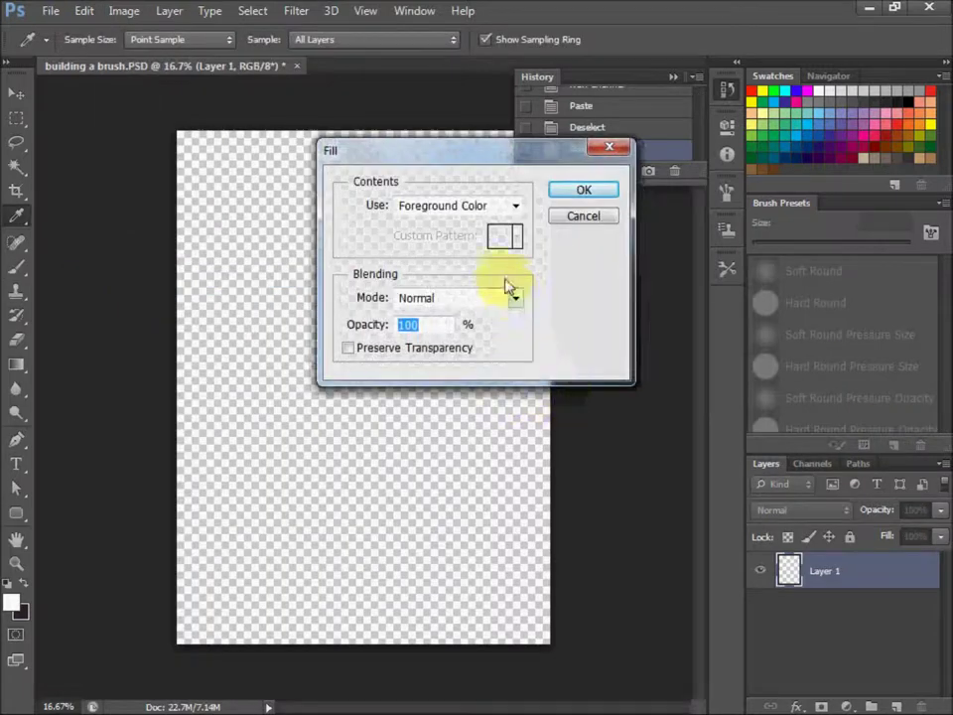
click(514, 205)
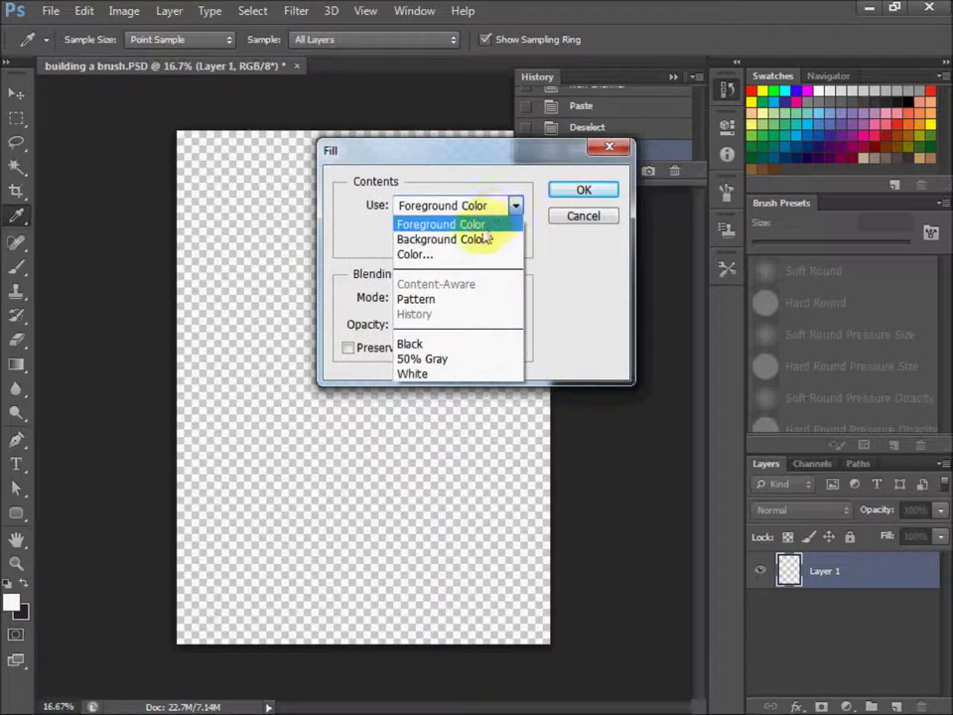
click(509, 206)
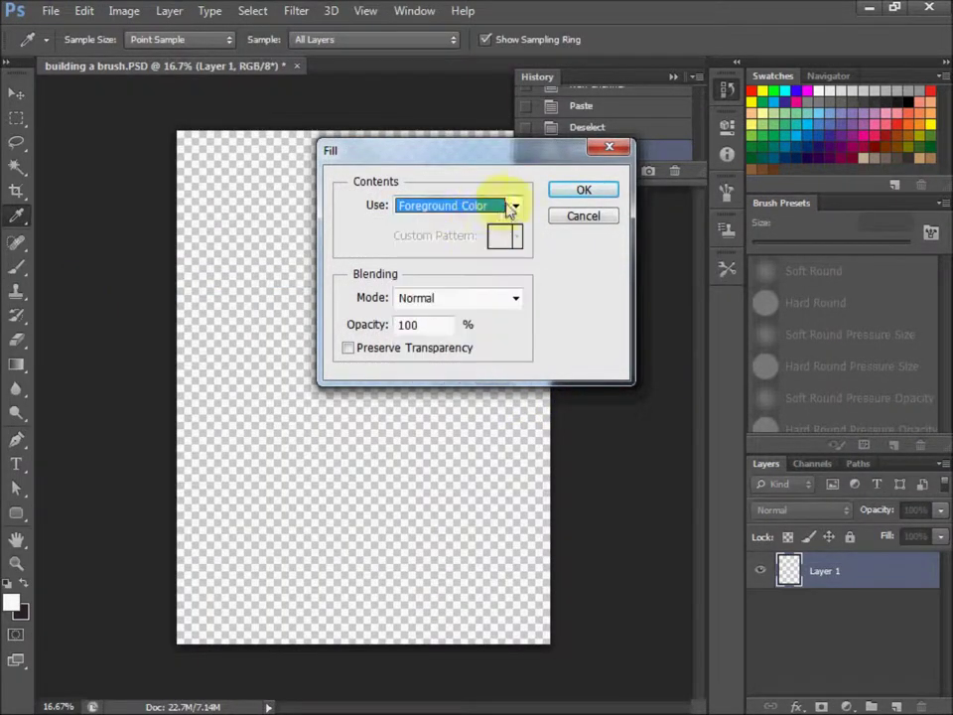
click(584, 194)
key(b)
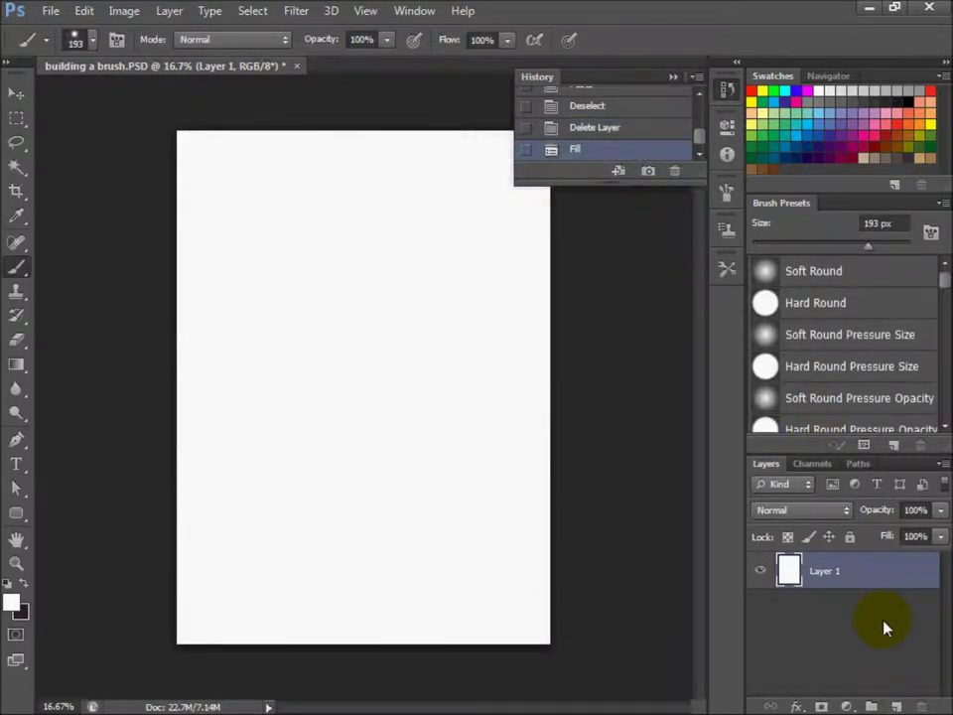
Add an empty Layer 2 and load Alpha 1 as an inverted selection of the sketch lines.
click(897, 706)
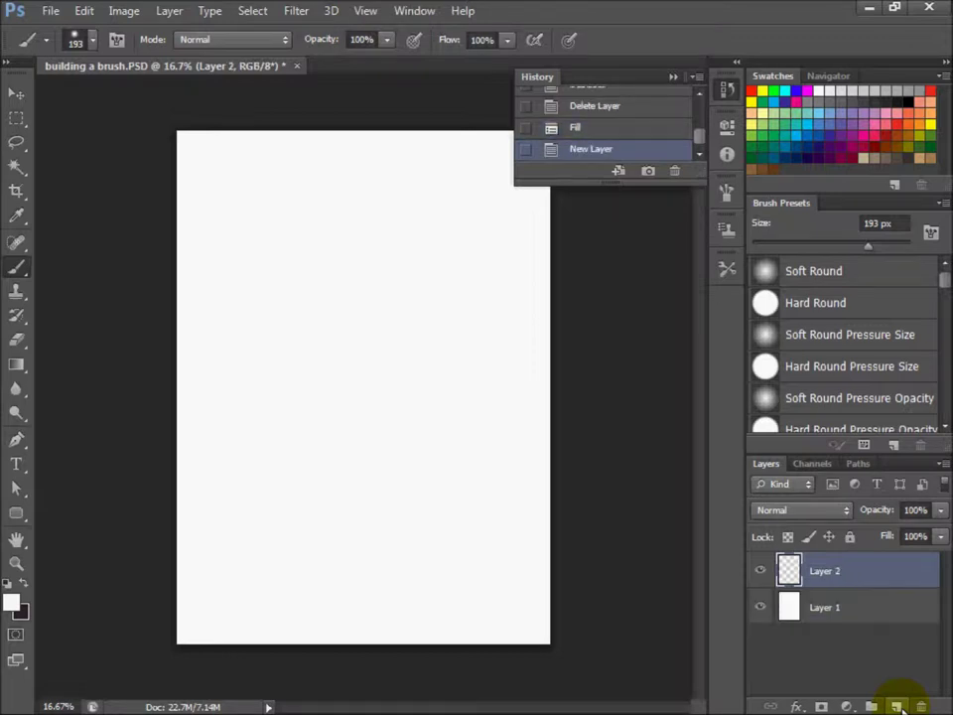
click(812, 464)
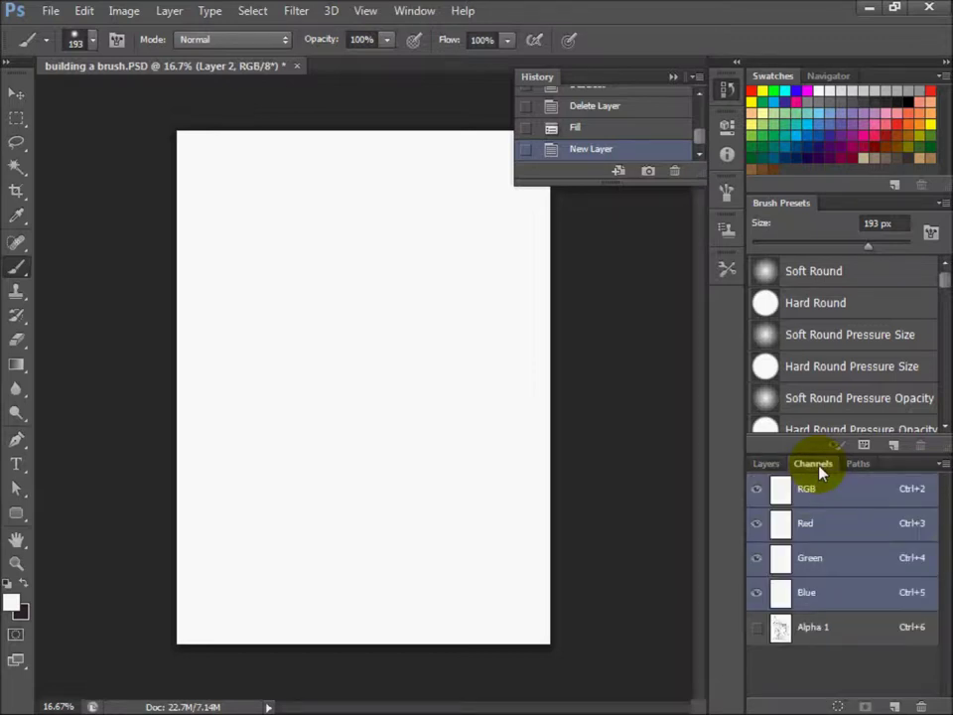
ctrl+click(780, 627)
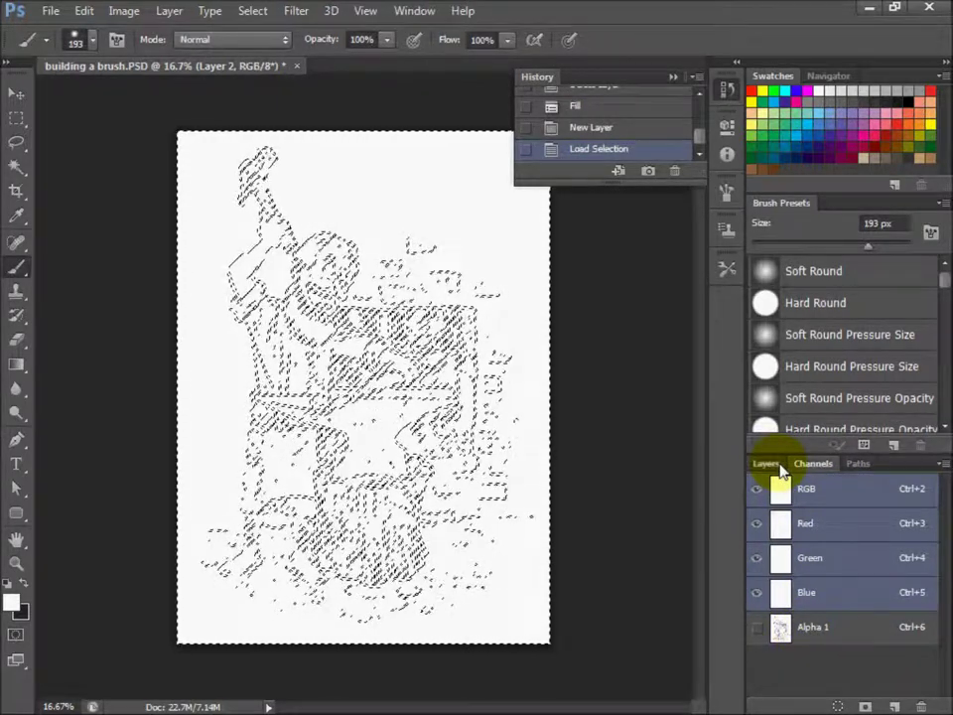
click(782, 465)
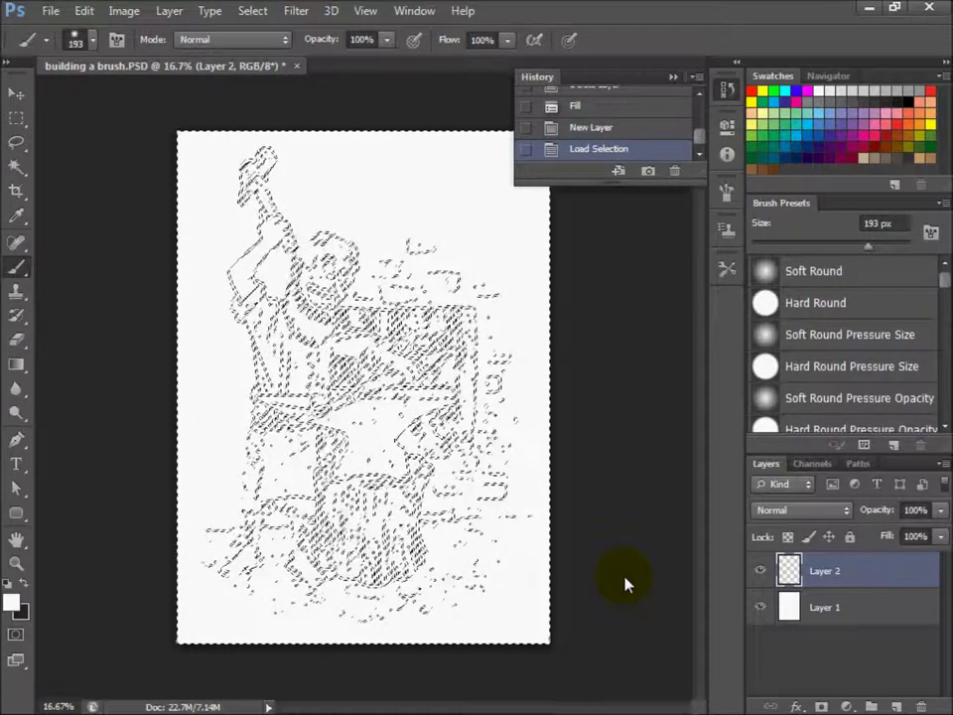
key(shift+ctrl+i)
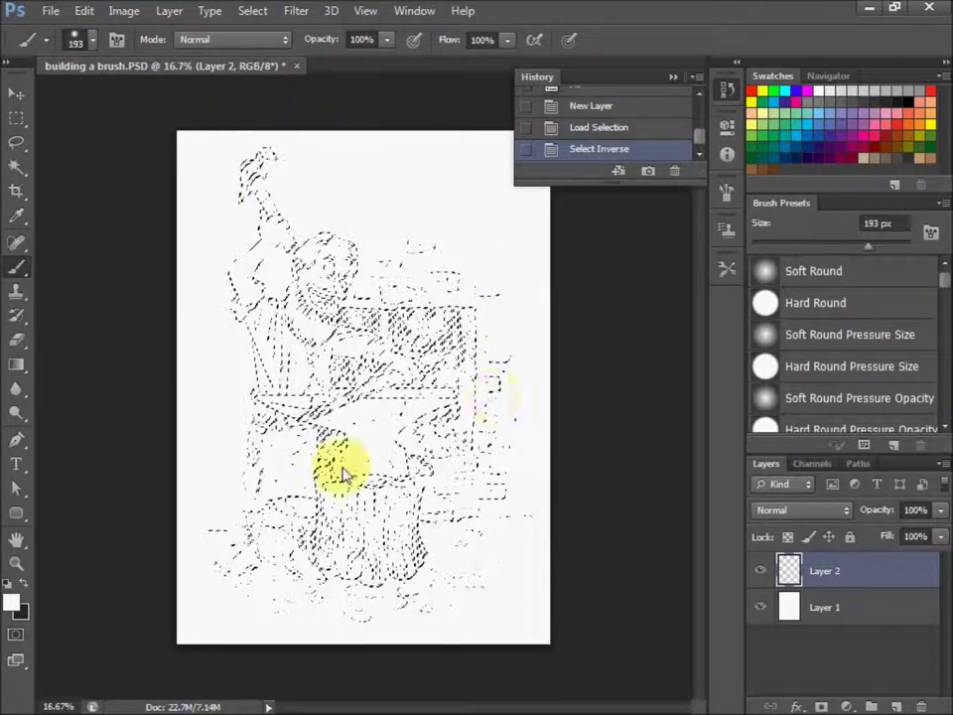
click(14, 601)
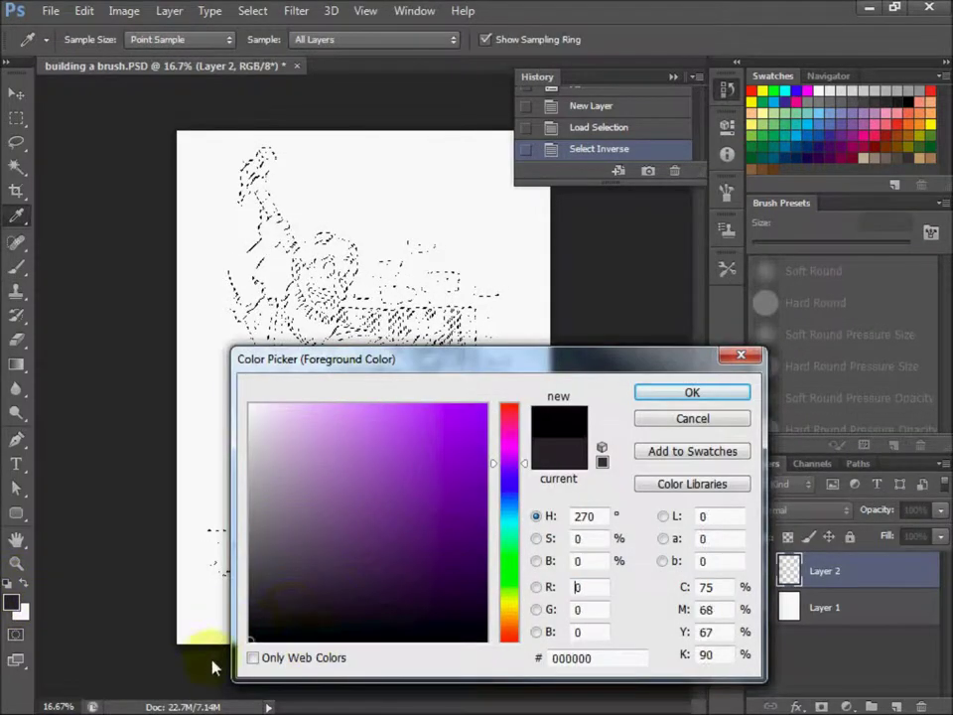
Fill the selected lines on Layer 2 with black foreground colour, then deselect.
click(727, 397)
key(b)
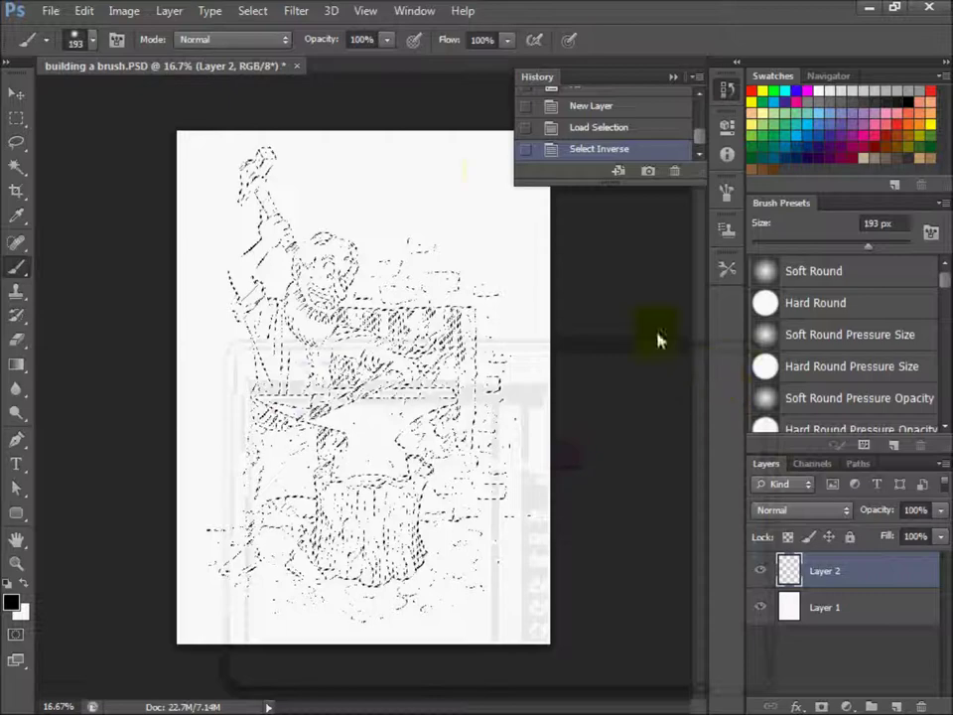
click(76, 12)
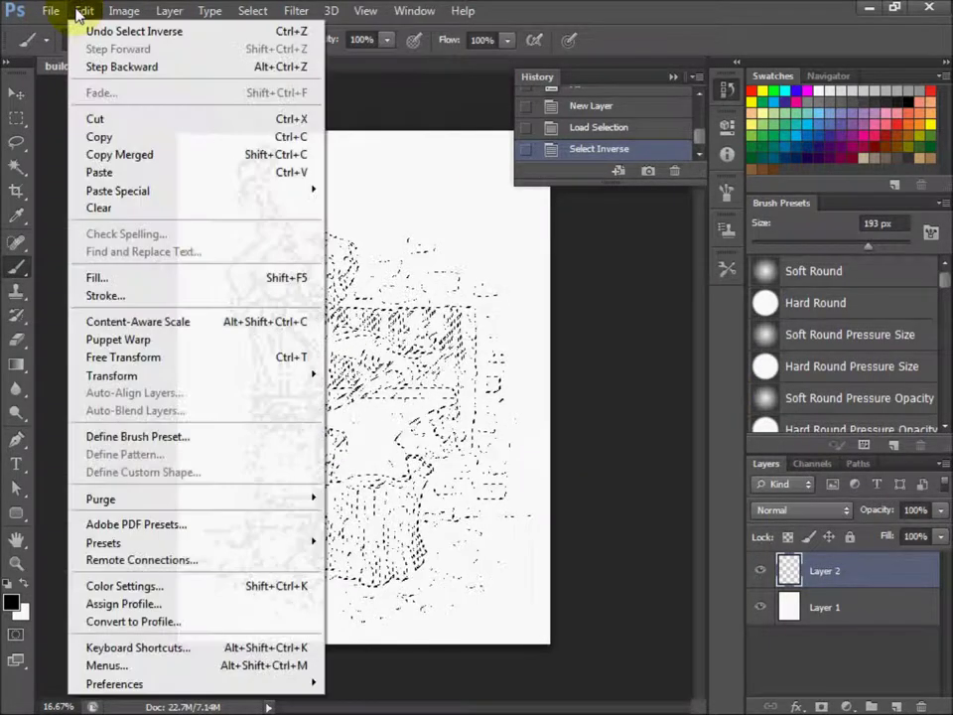
click(97, 278)
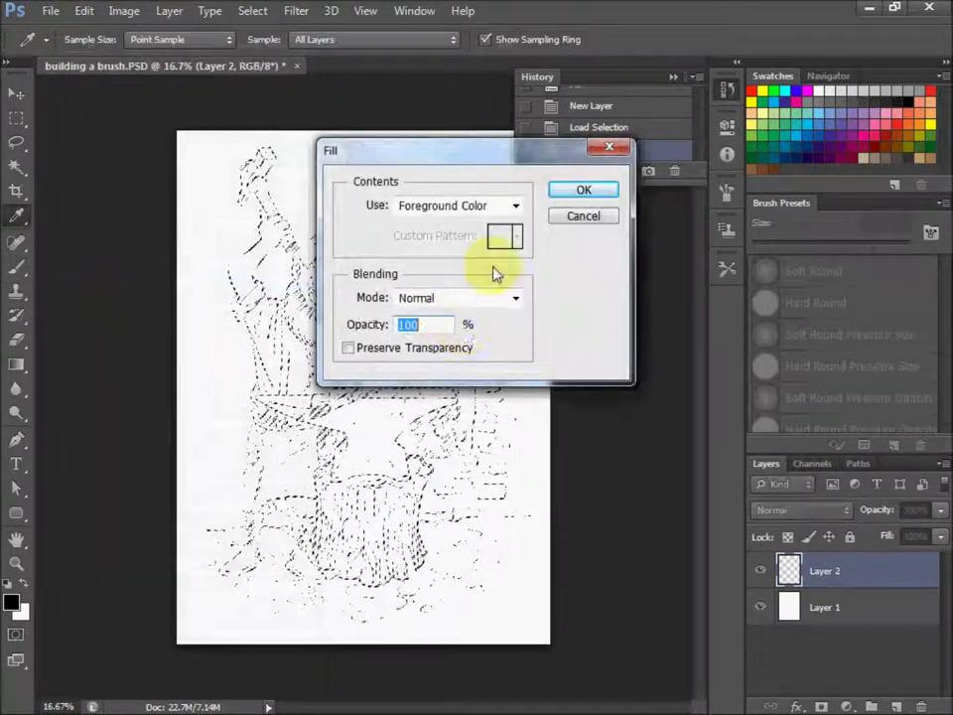
click(514, 207)
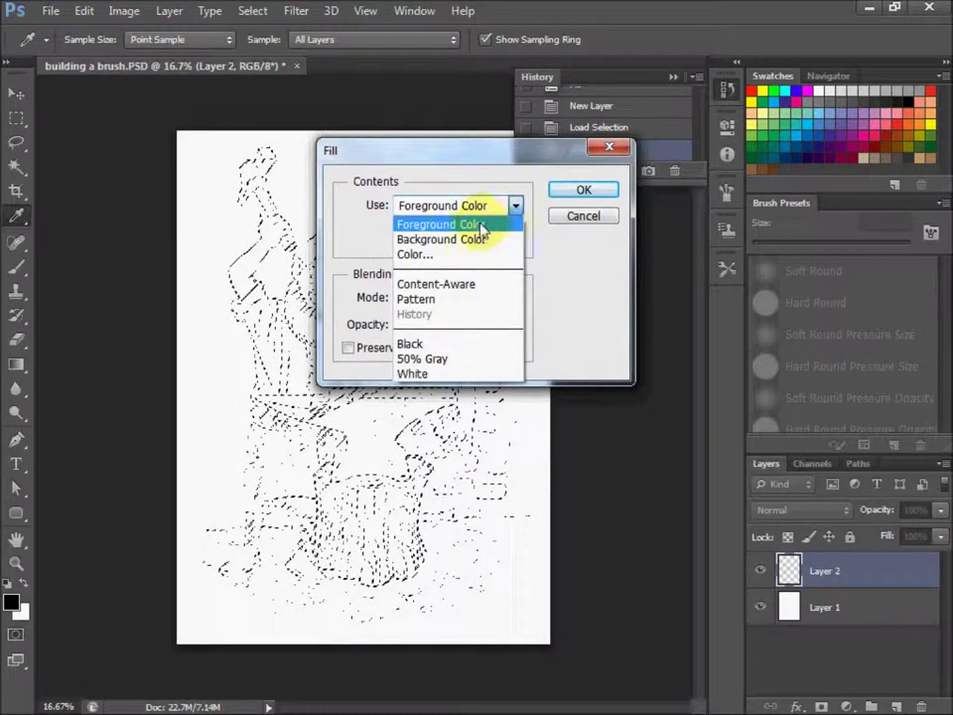
click(584, 192)
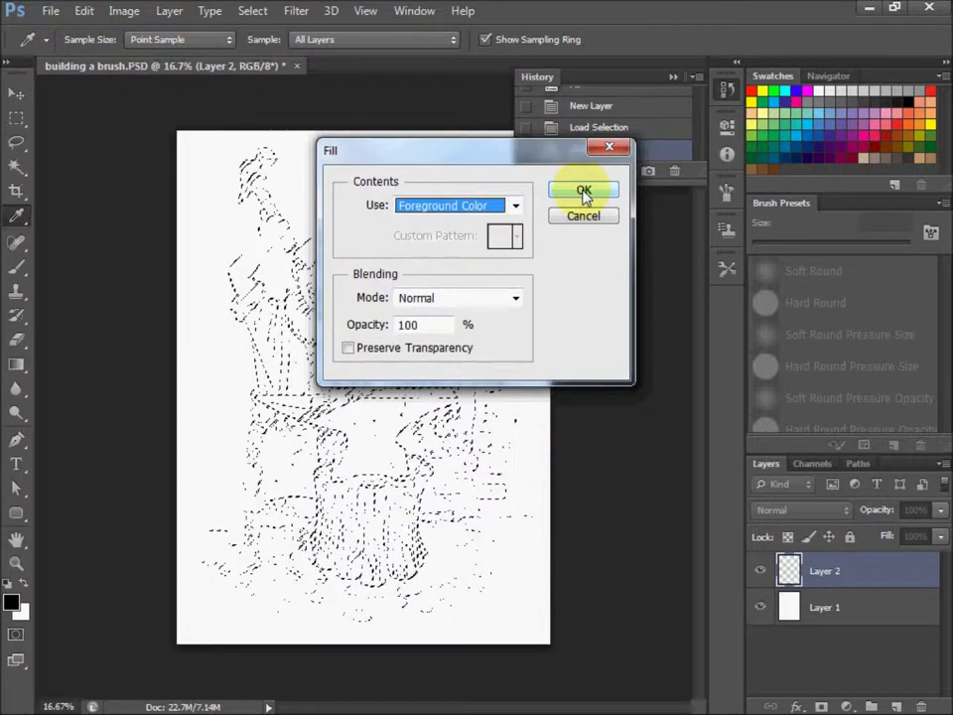
key(b)
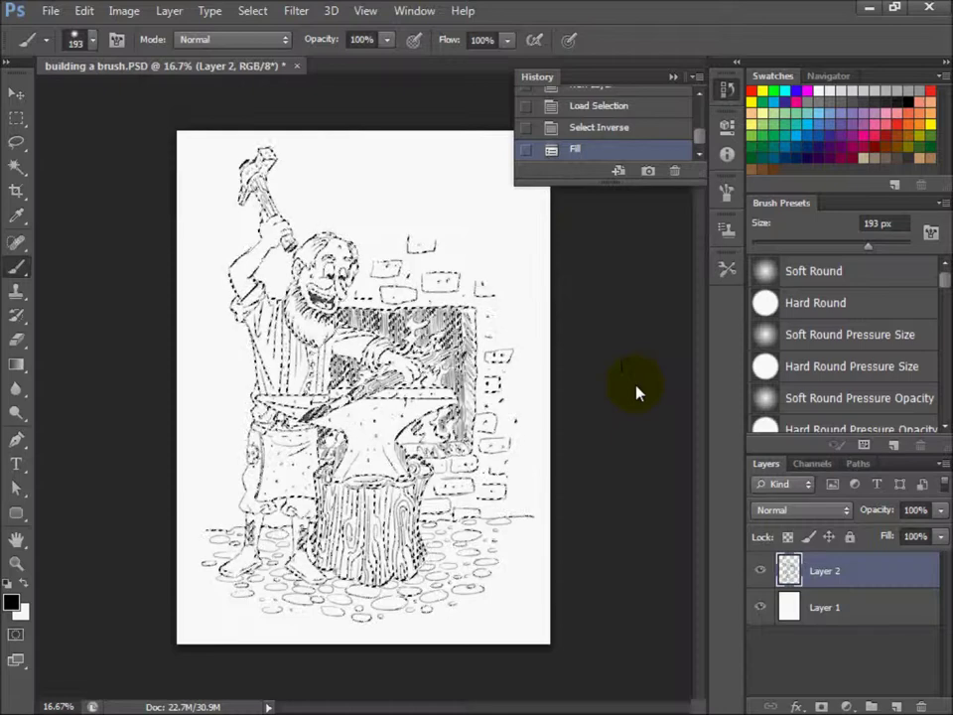
key(ctrl+d)
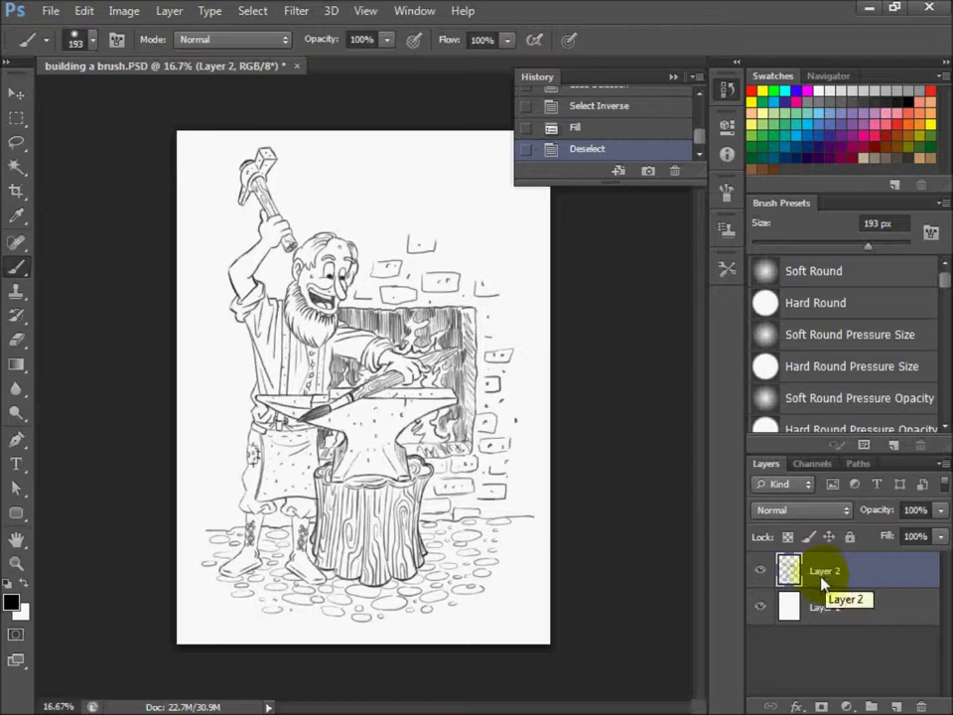
click(810, 609)
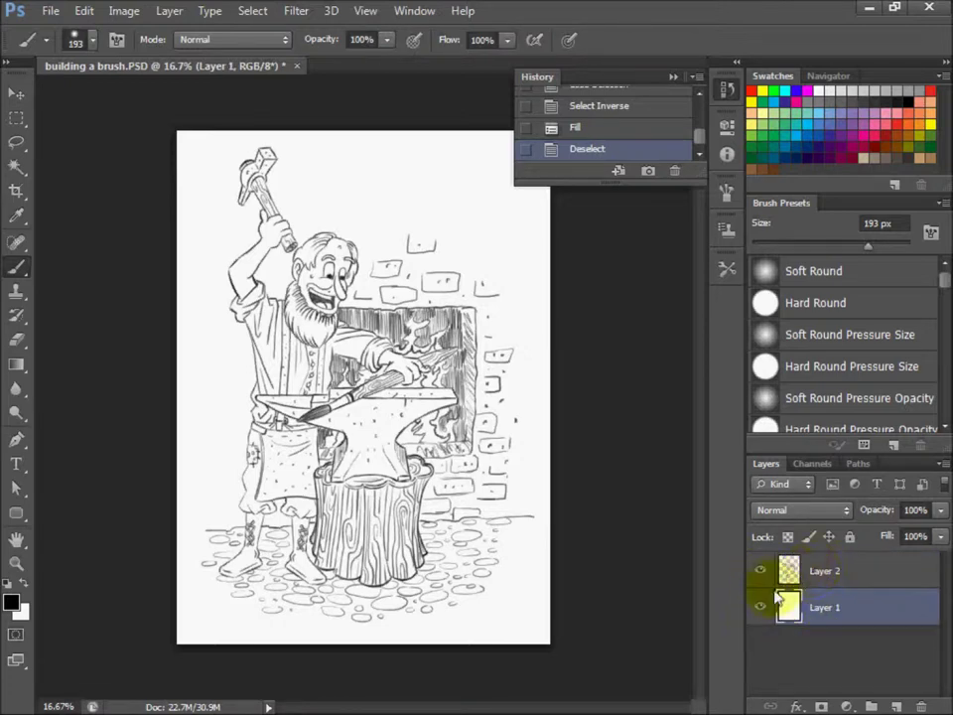
click(762, 609)
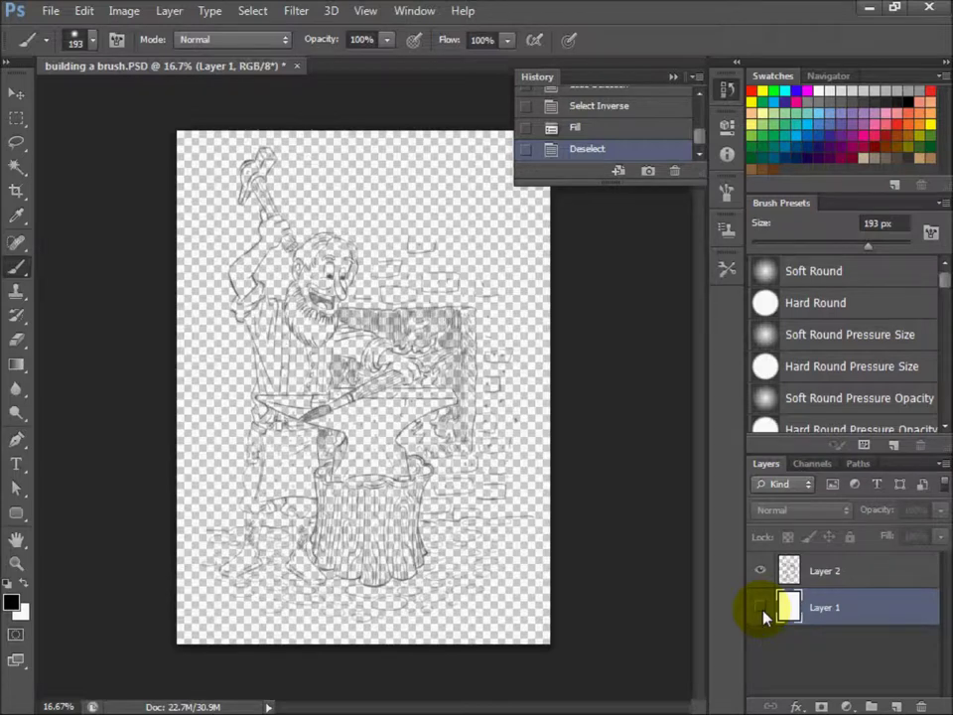
click(779, 572)
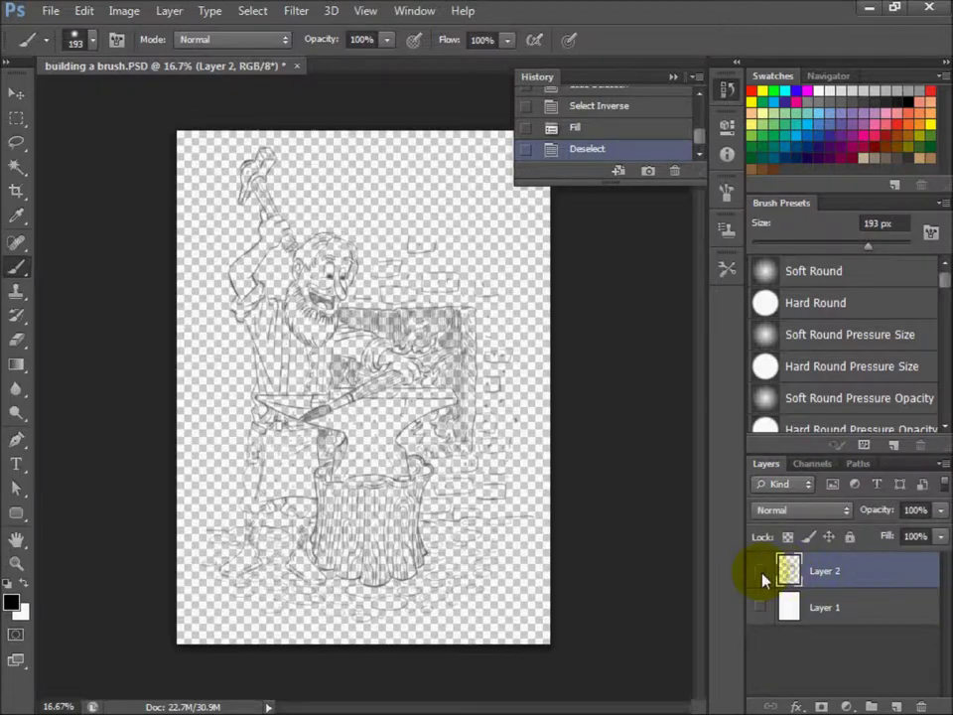
click(761, 572)
click(762, 608)
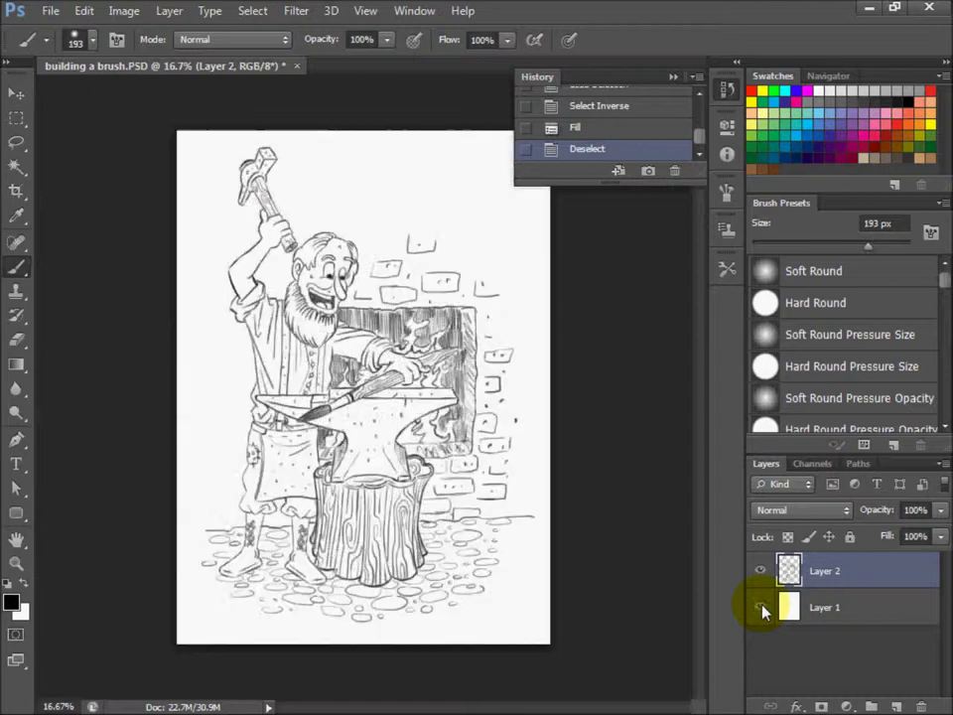